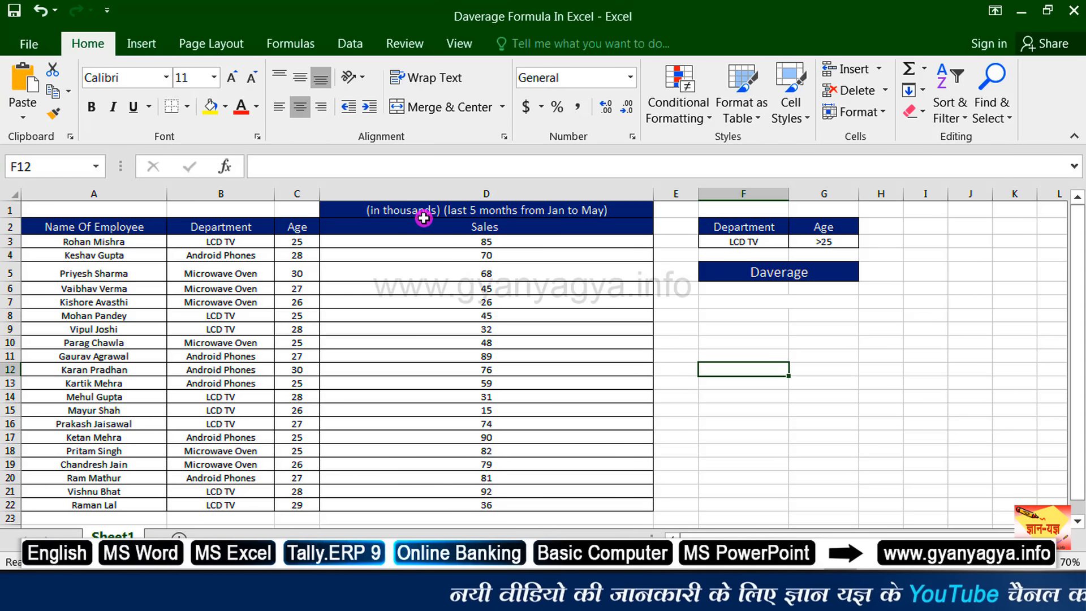
# Examine the first employee record's name, age, department and sales, and the Department and Age criteria above the Daverage heading
pyautogui.click(139, 242)
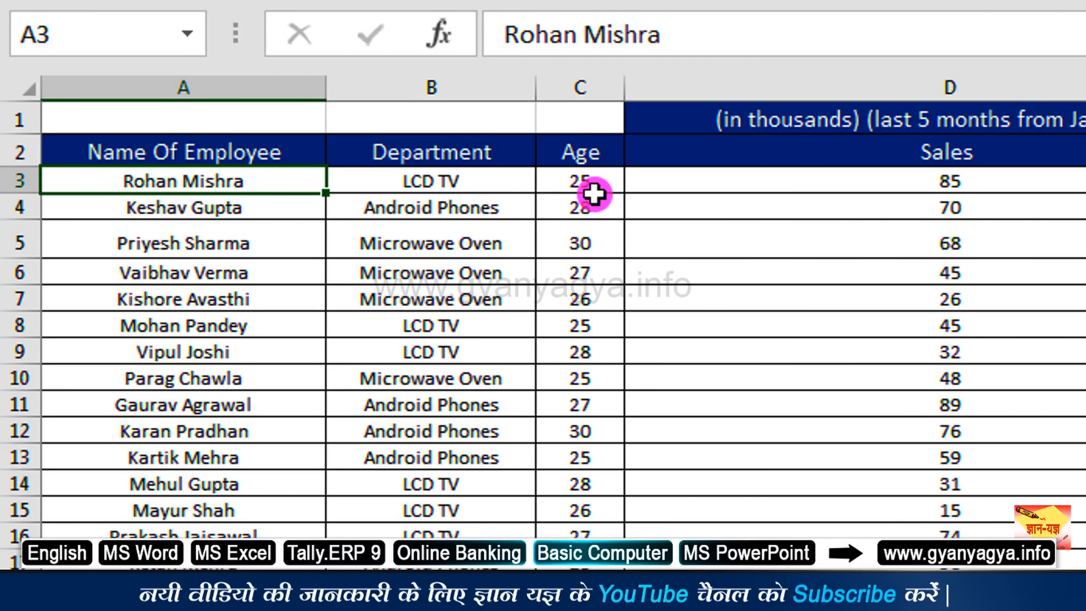
pyautogui.click(602, 182)
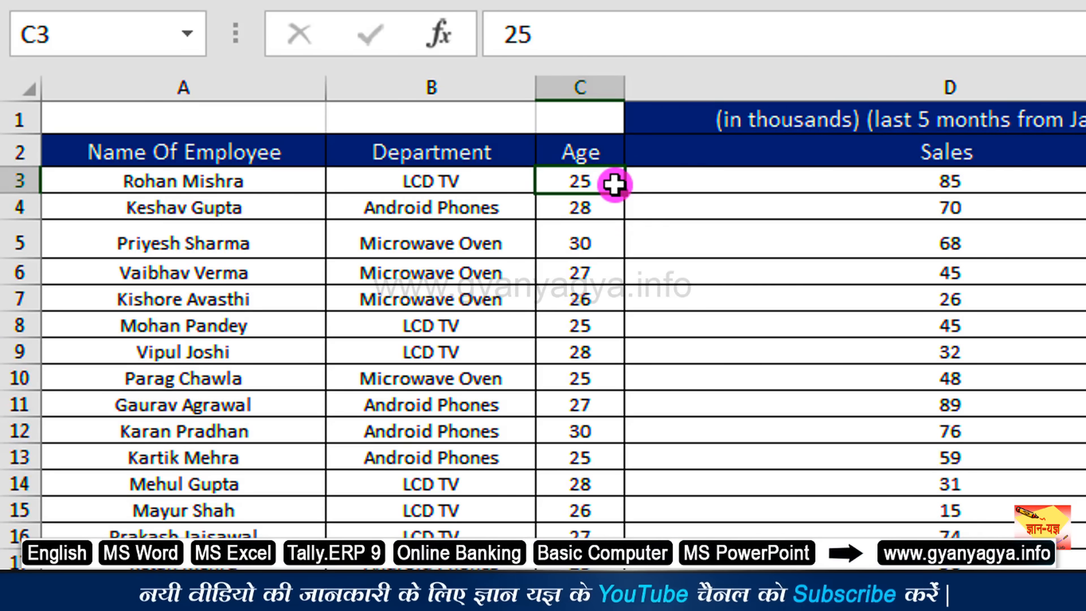
pyautogui.click(489, 183)
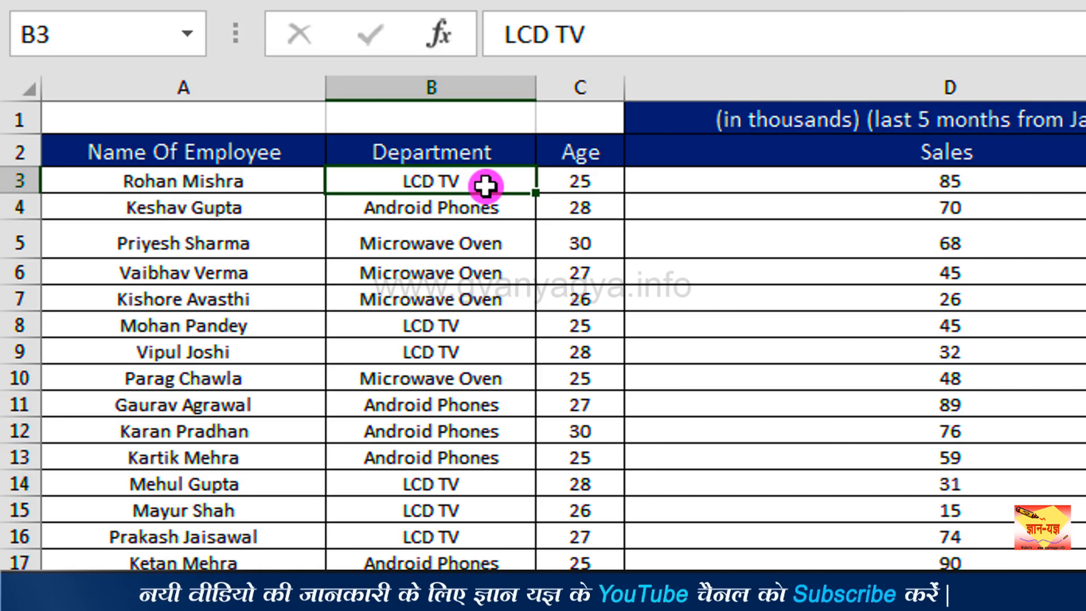
pyautogui.click(990, 187)
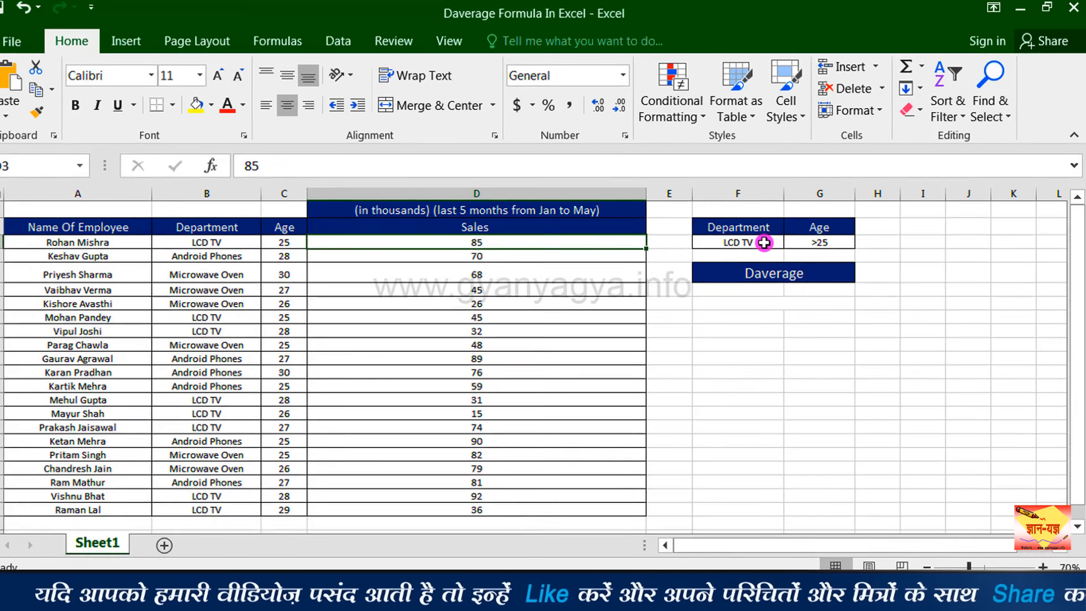
pyautogui.click(775, 244)
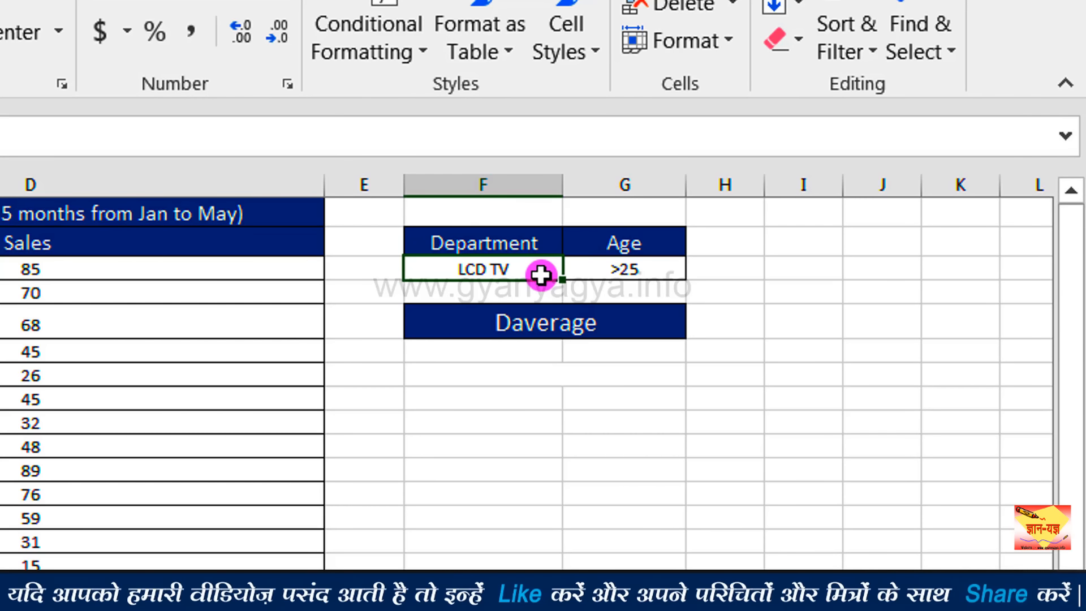
pyautogui.click(577, 270)
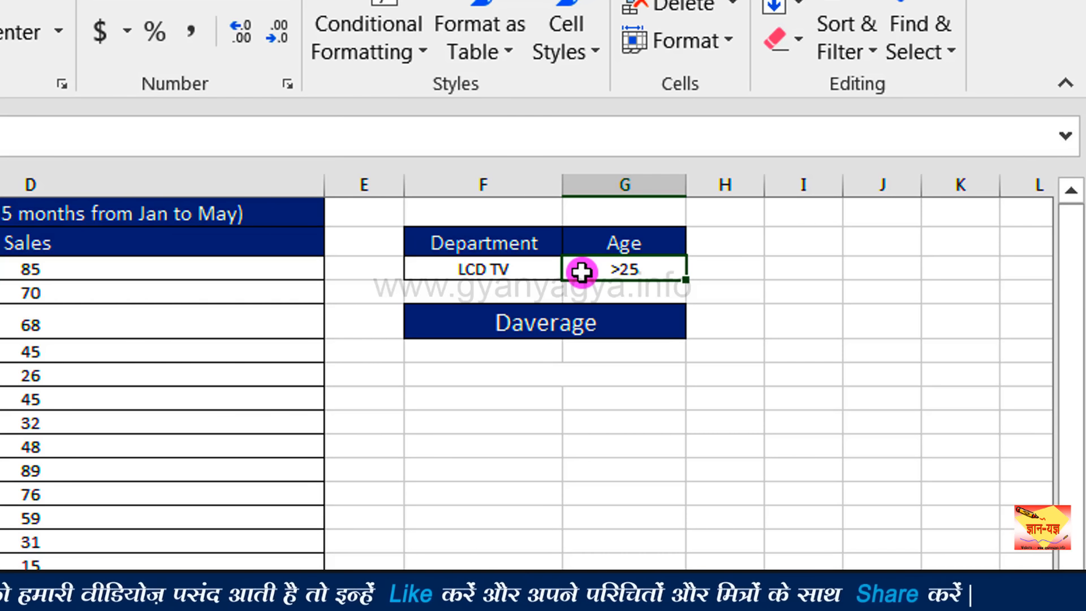
pyautogui.click(622, 327)
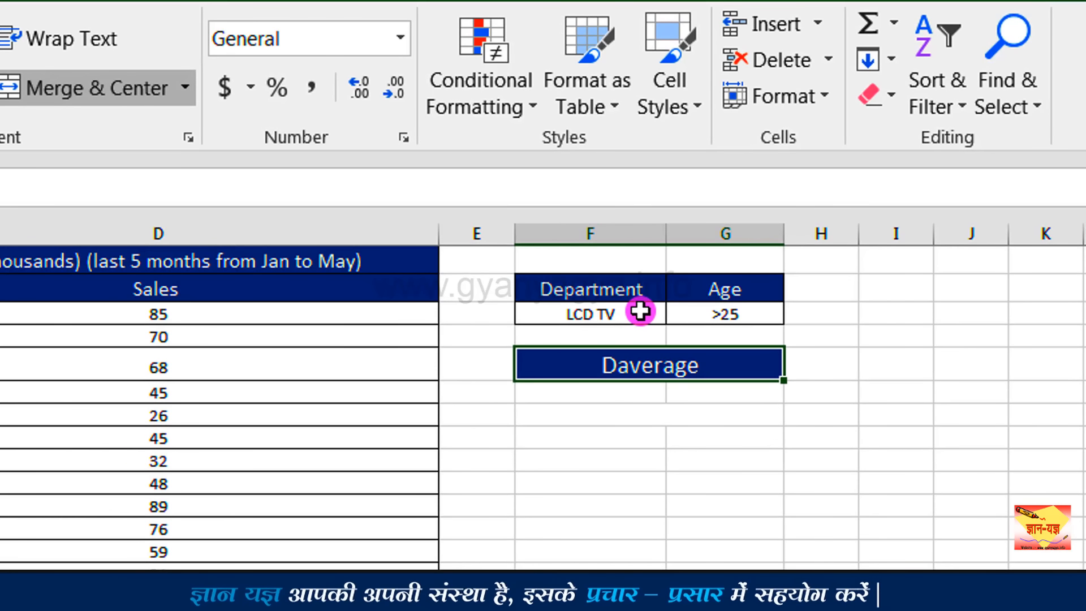
pyautogui.click(626, 317)
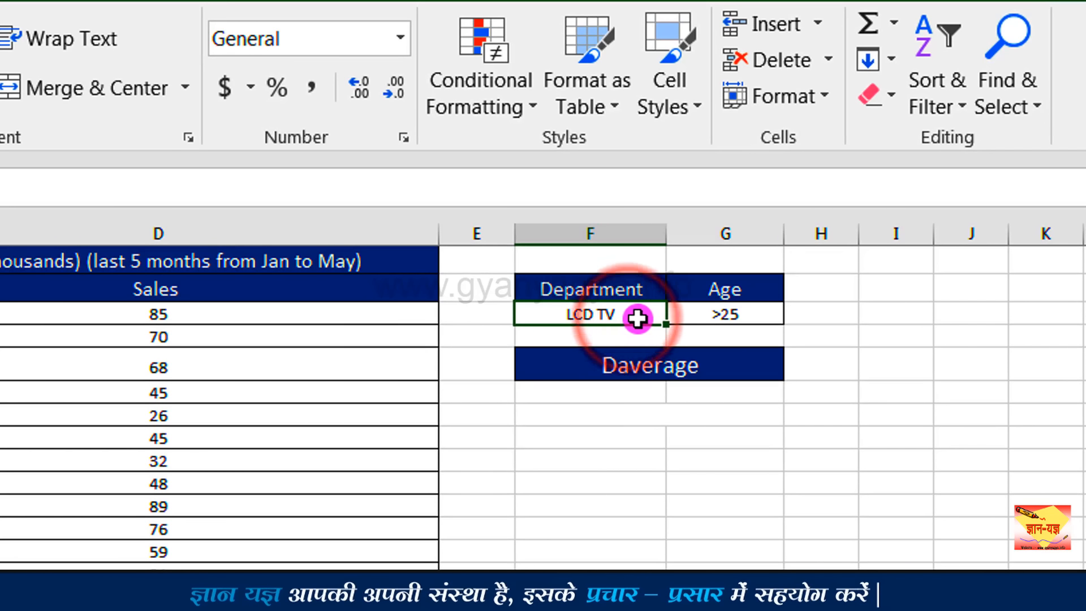
pyautogui.click(689, 320)
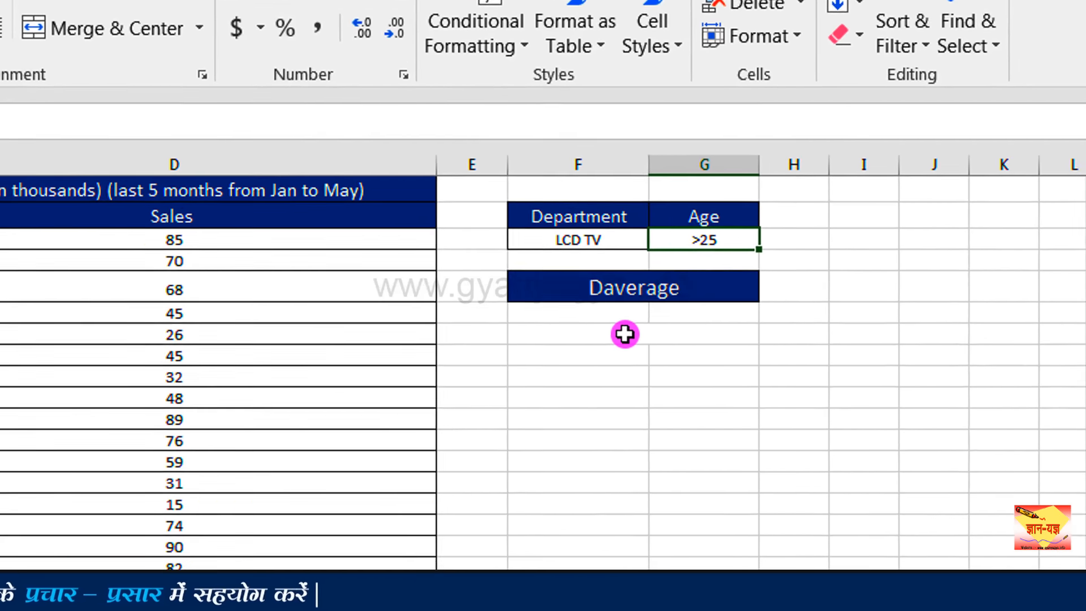
# Start a DAVERAGE formula in merged cell F7 with the employee table A2:D22, headers included, as the database
pyautogui.click(624, 334)
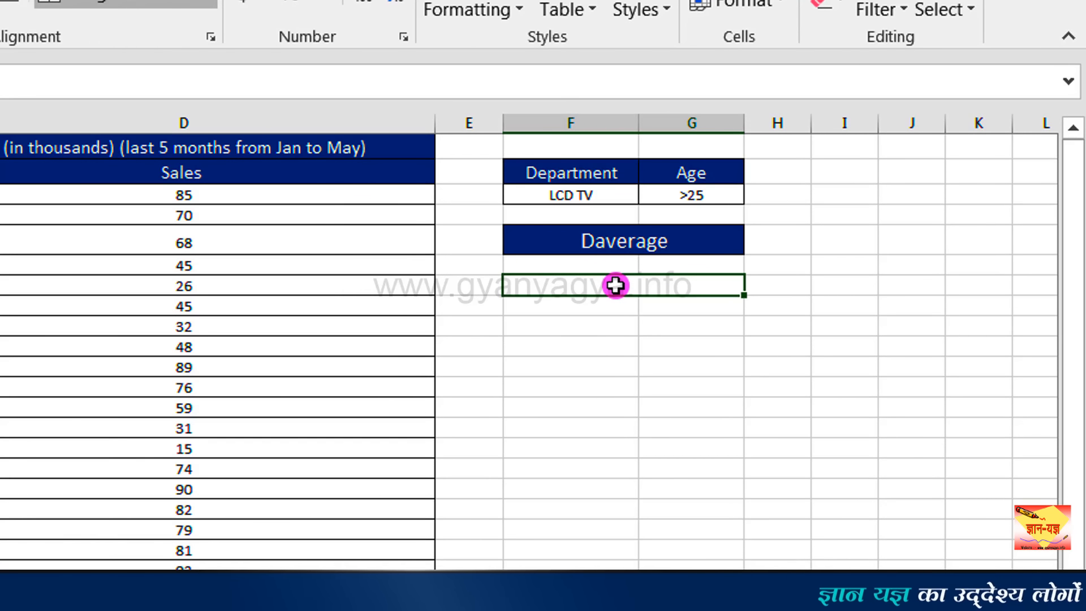
pyautogui.write('=')
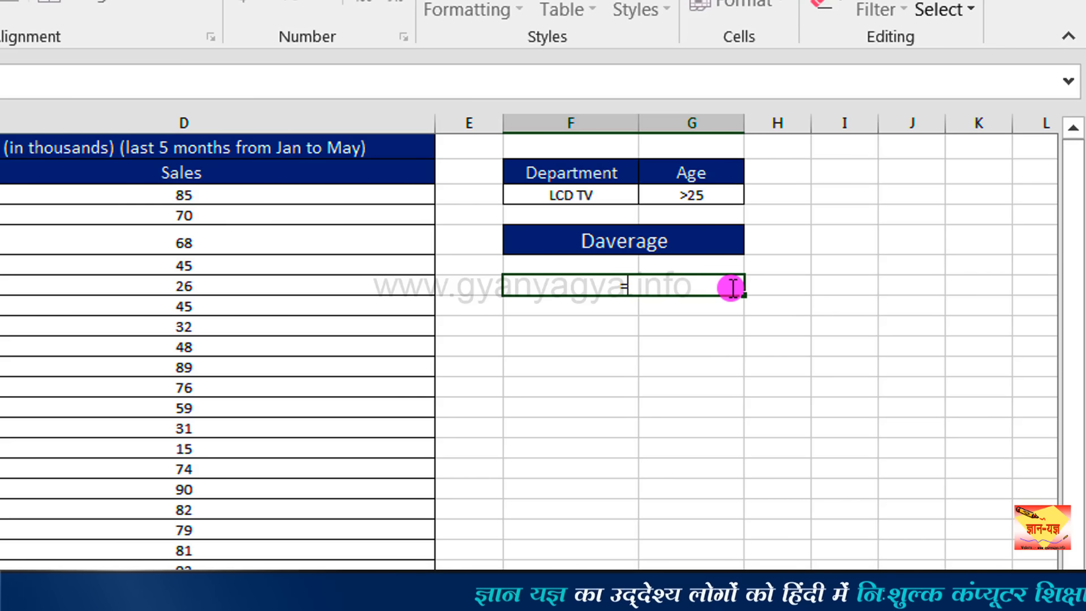
pyautogui.write('DA')
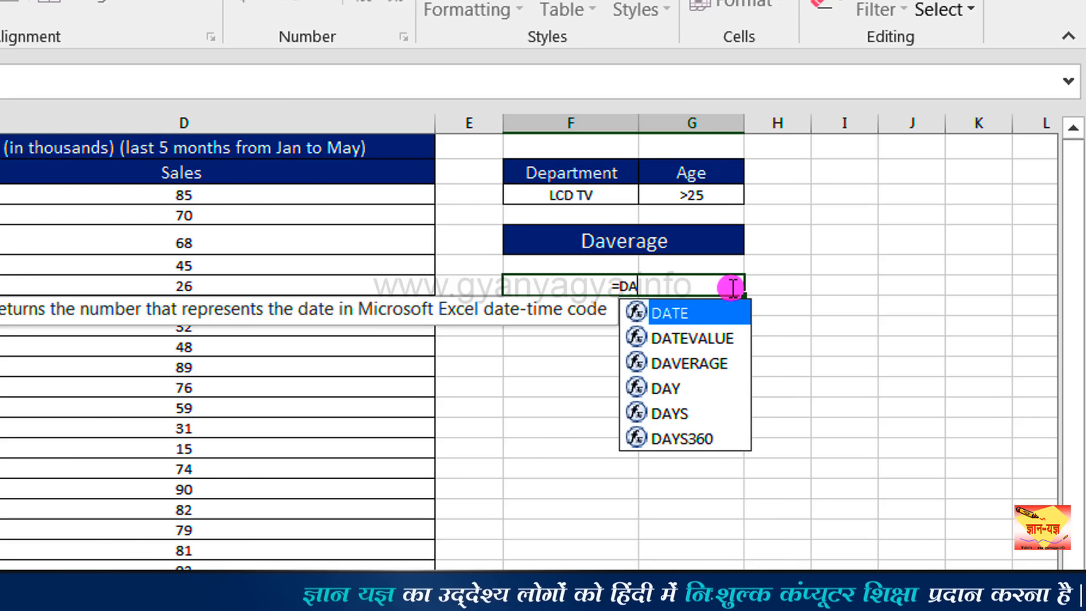
pyautogui.write('V')
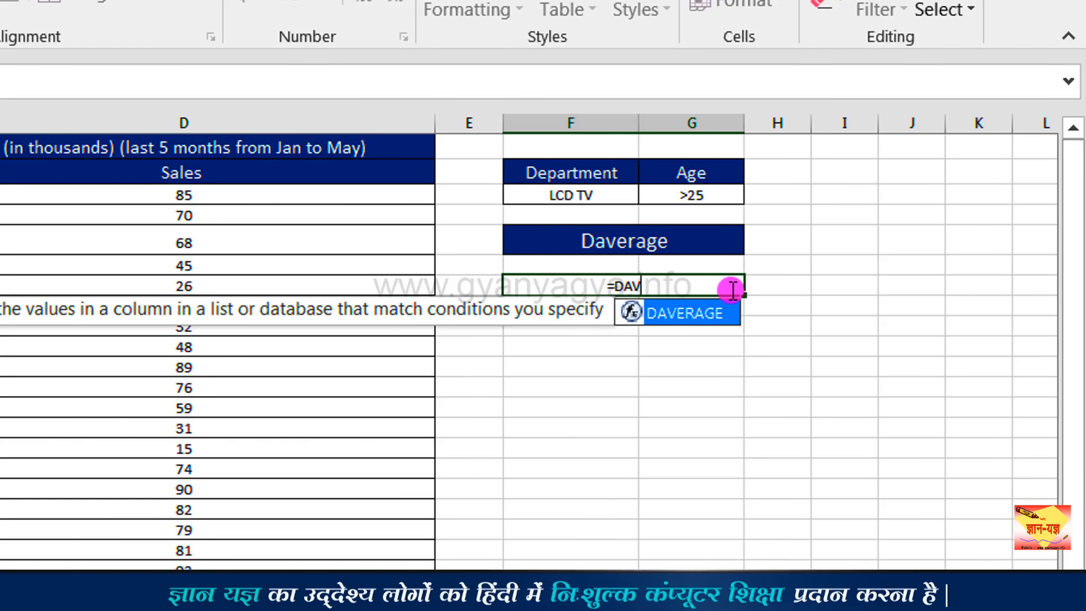
pyautogui.doubleClick(692, 312)
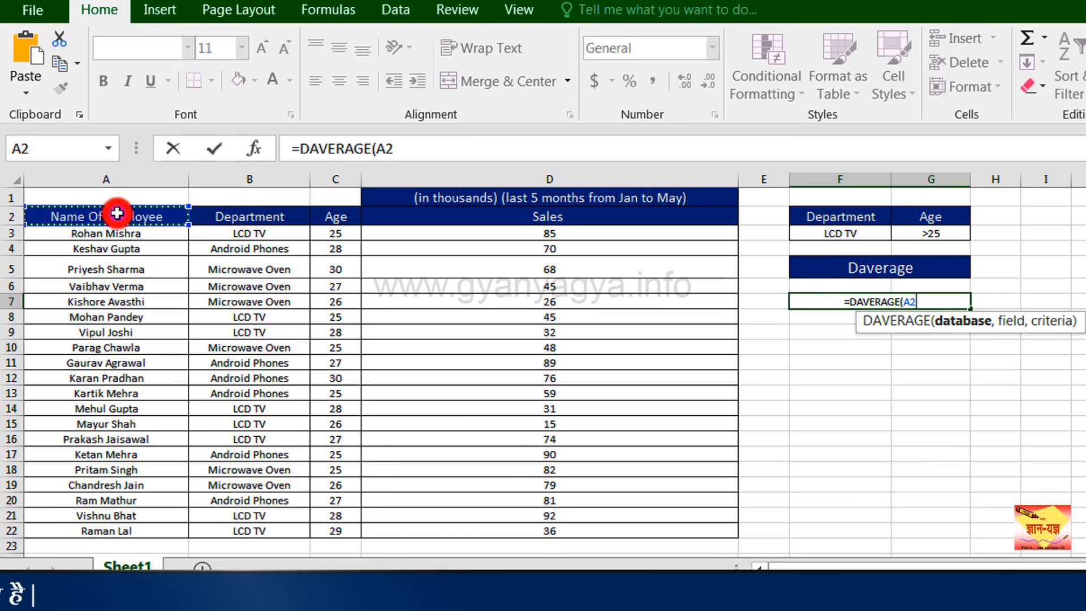
pyautogui.moveTo(190, 250); pyautogui.dragTo(618, 533)
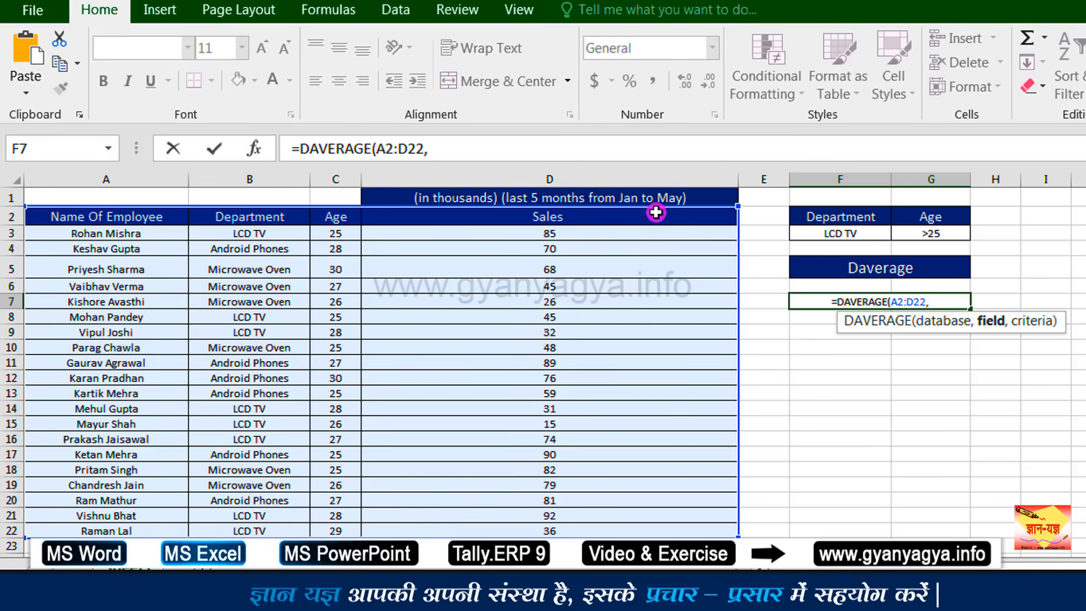
# Use the Sales header in D2 as the field argument and convert the reference to its literal text "Sales "
pyautogui.click(605, 215)
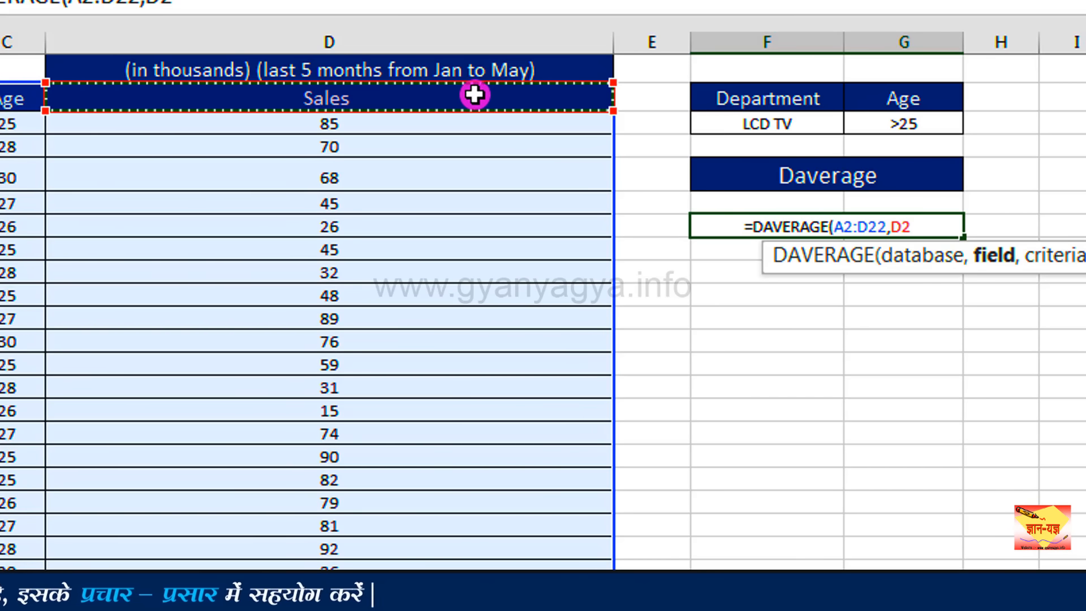
pyautogui.click(902, 226)
pyautogui.moveTo(901, 226); pyautogui.dragTo(911, 228)
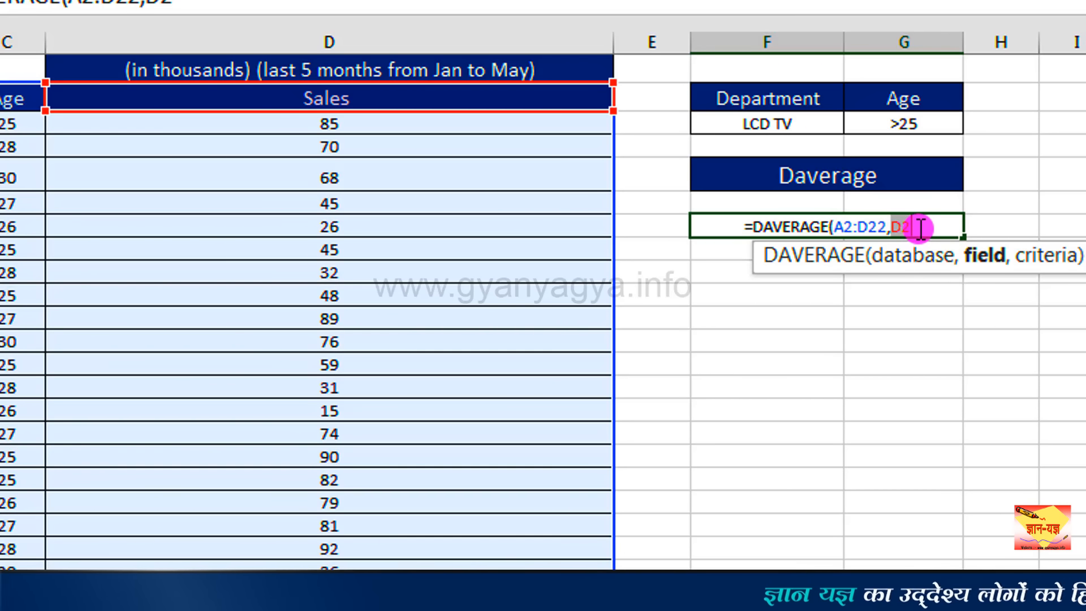
pyautogui.press('F9')
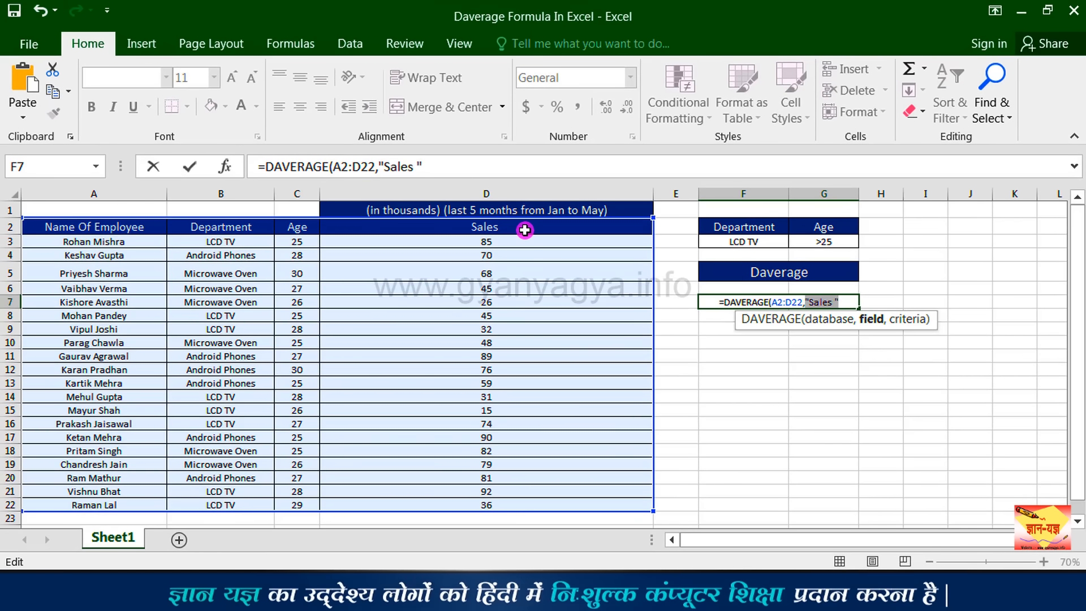
pyautogui.click(848, 302)
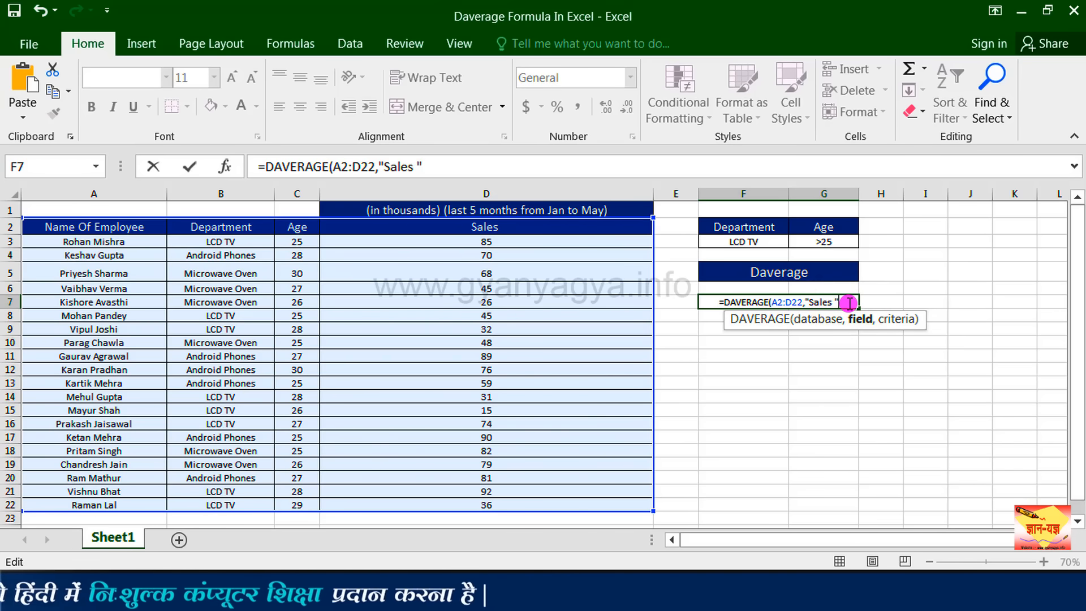
pyautogui.write(',')
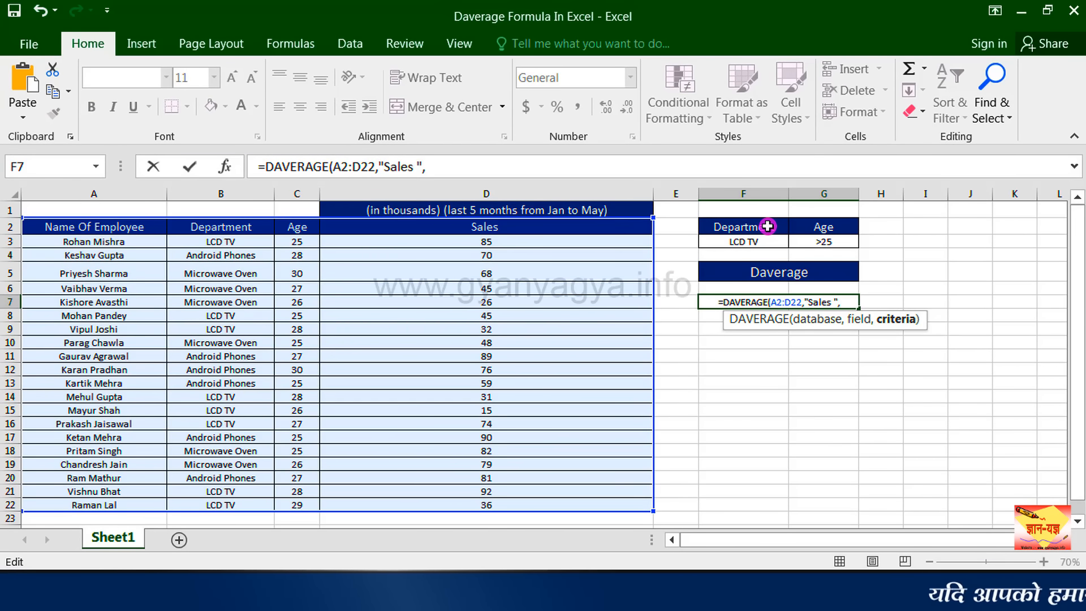
# Set the criteria argument to F2:G3, complete the DAVERAGE formula and select its result cell
pyautogui.moveTo(767, 226); pyautogui.dragTo(805, 241)
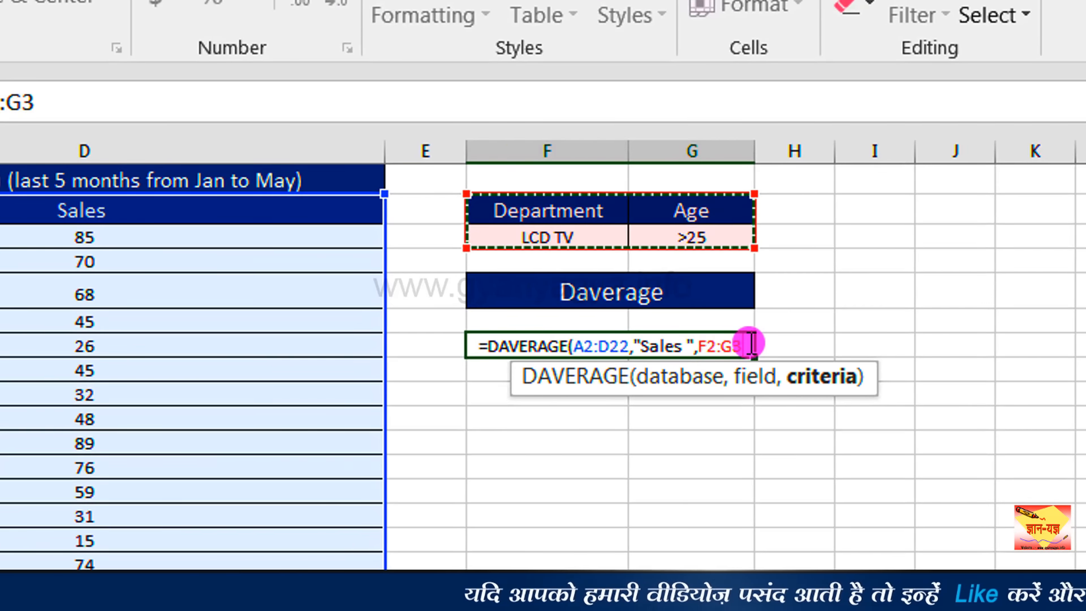
pyautogui.click(847, 304)
pyautogui.press('Return')
pyautogui.click(729, 346)
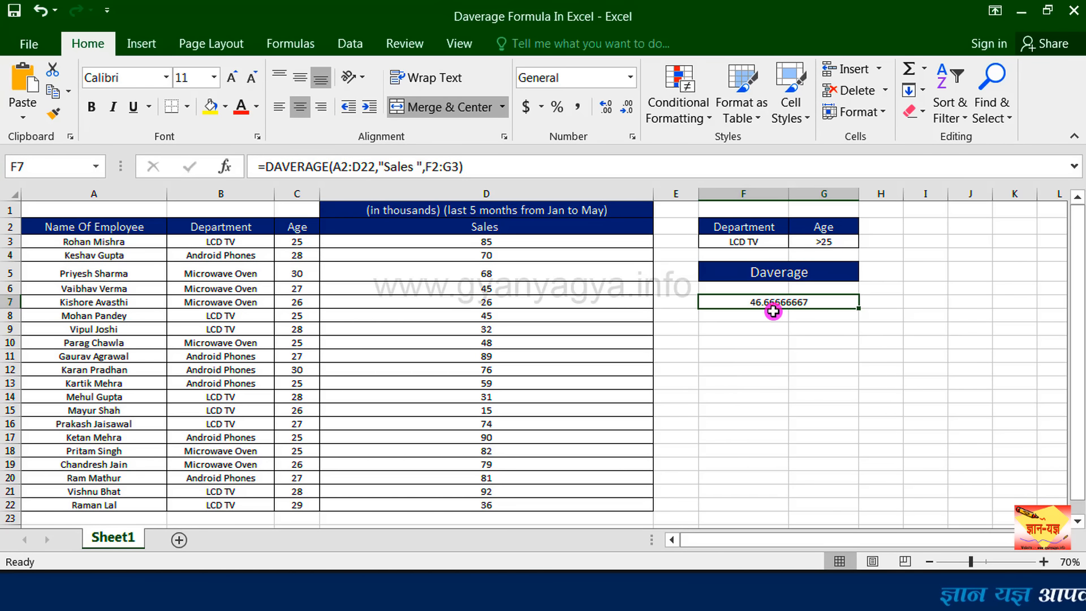
pyautogui.click(841, 303)
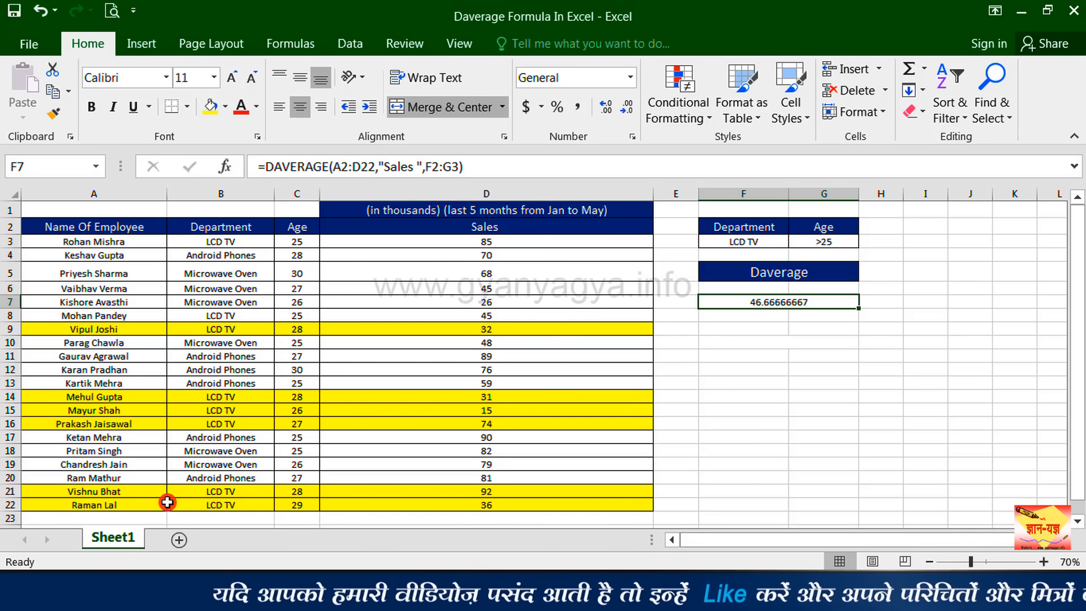
# Start an AVERAGE formula in merged cell F10 with the highlighted sales value D9 as its first argument
pyautogui.click(769, 340)
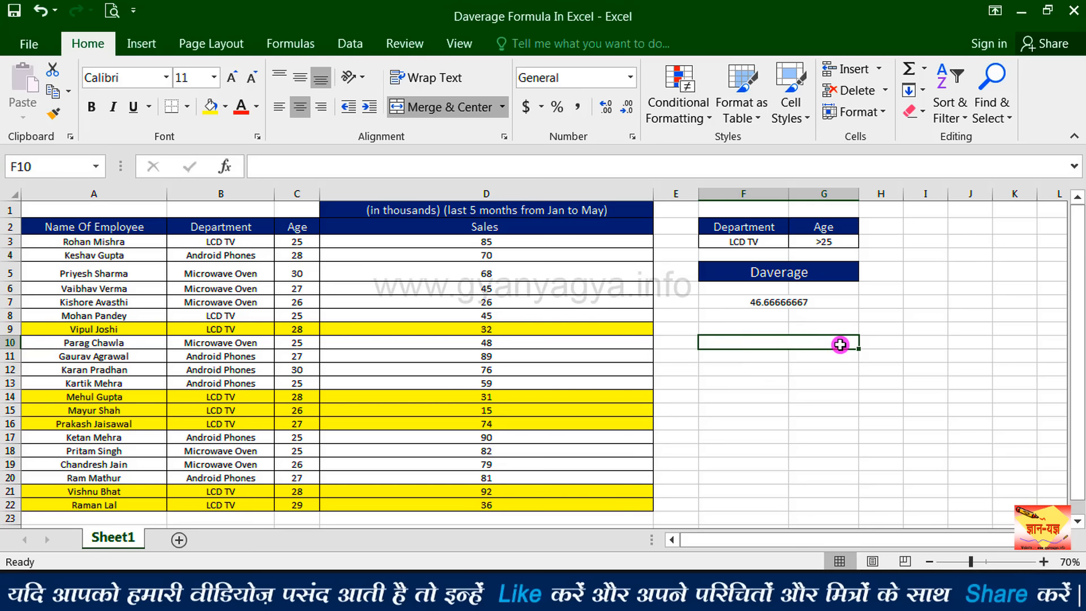
pyautogui.write('=ave')
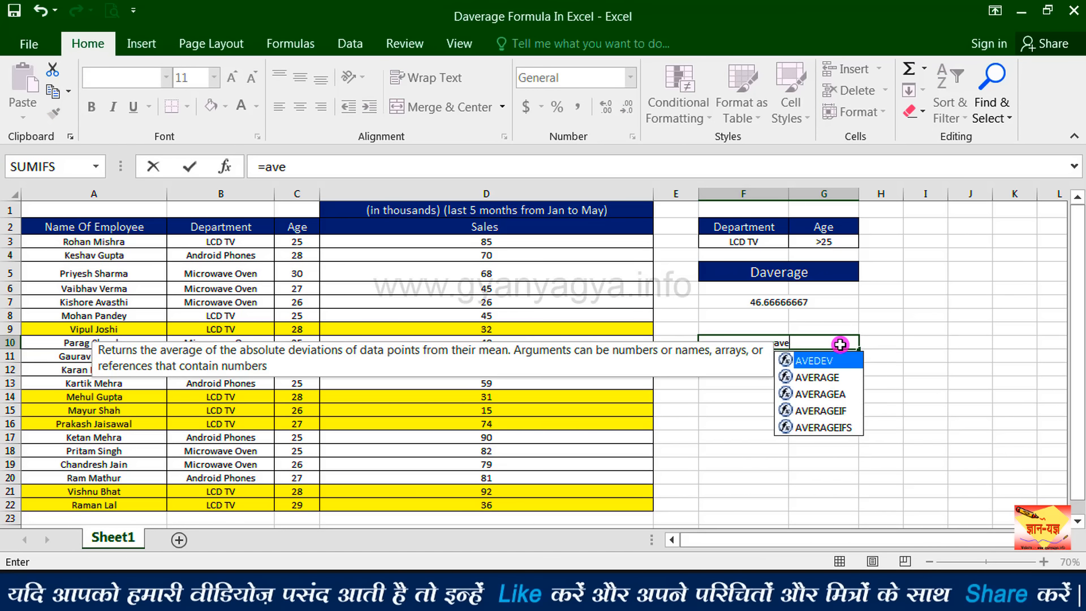
pyautogui.doubleClick(829, 377)
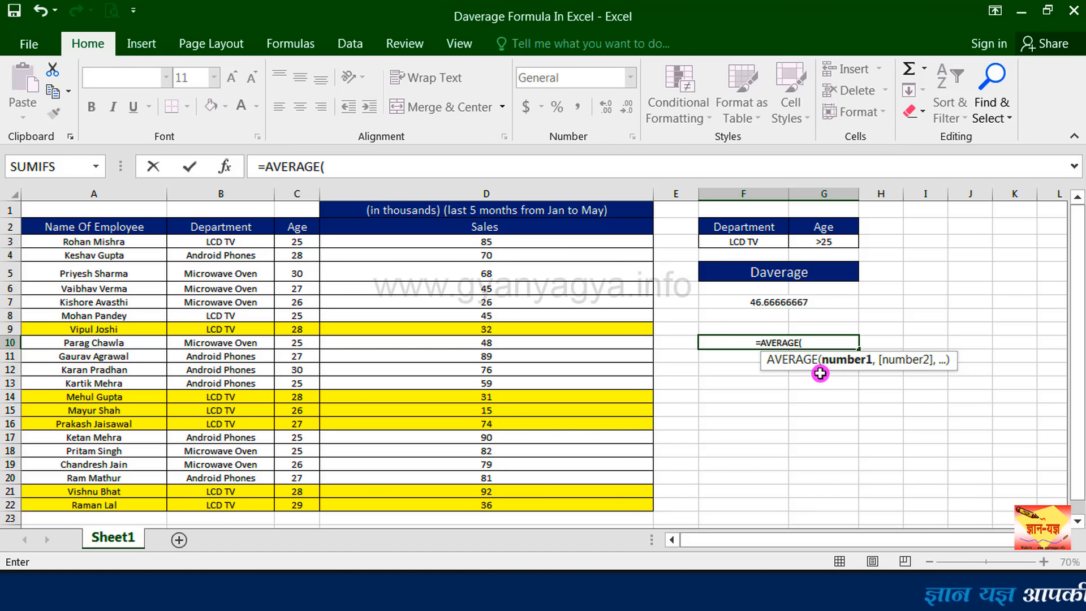
pyautogui.click(623, 331)
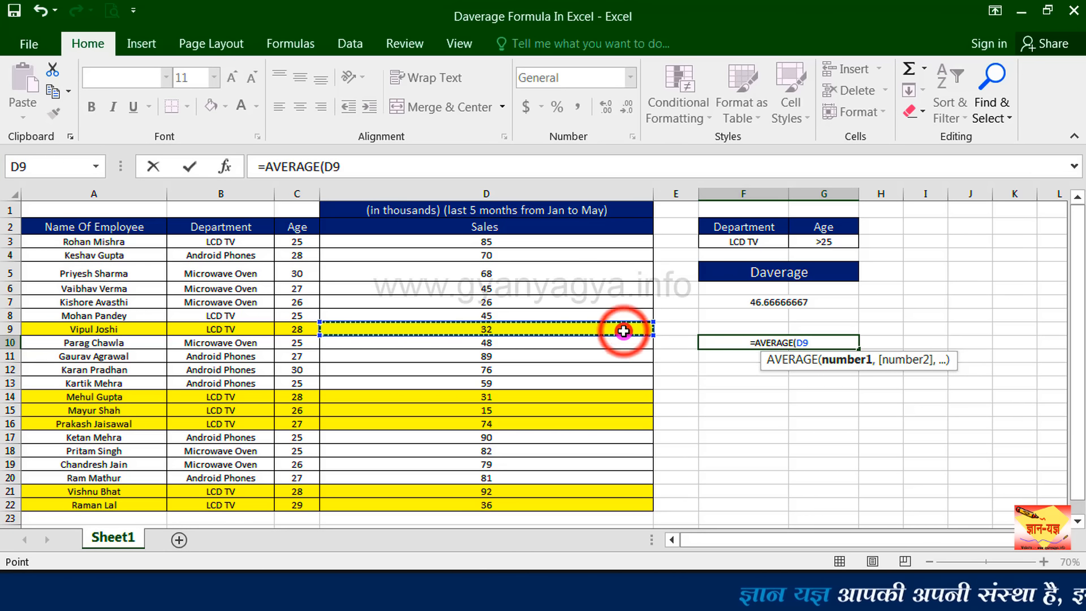
pyautogui.write(',')
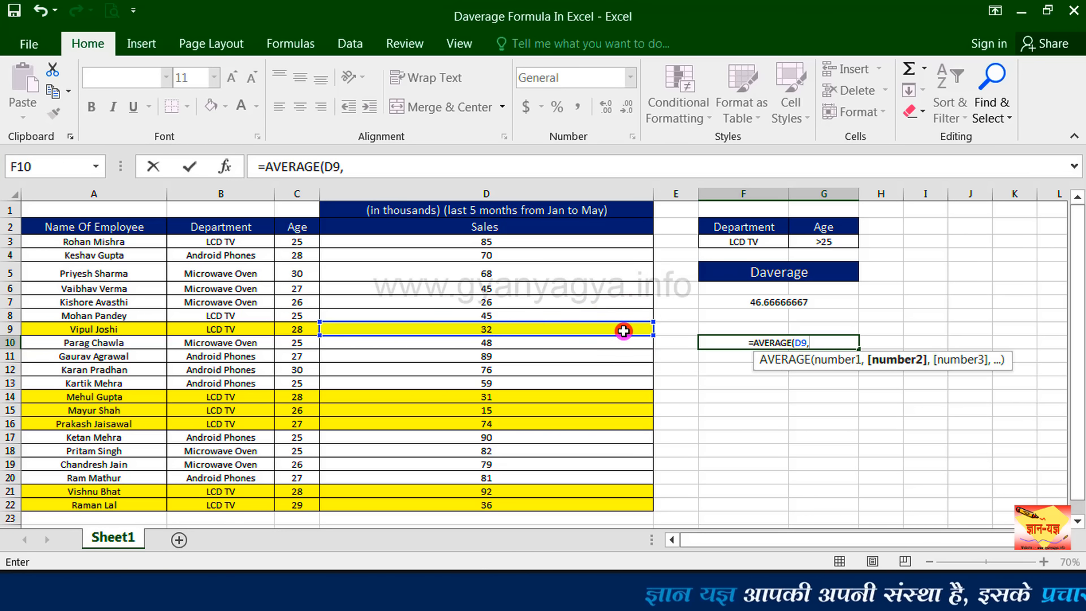
# Add the remaining highlighted sales cells D14, D15, D16, D21 and D22 to the AVERAGE formula and complete it
pyautogui.click(623, 399)
pyautogui.write(',')
pyautogui.click(622, 410)
pyautogui.write(',')
pyautogui.click(622, 424)
pyautogui.write(',')
pyautogui.click(622, 490)
pyautogui.write(',')
pyautogui.click(610, 505)
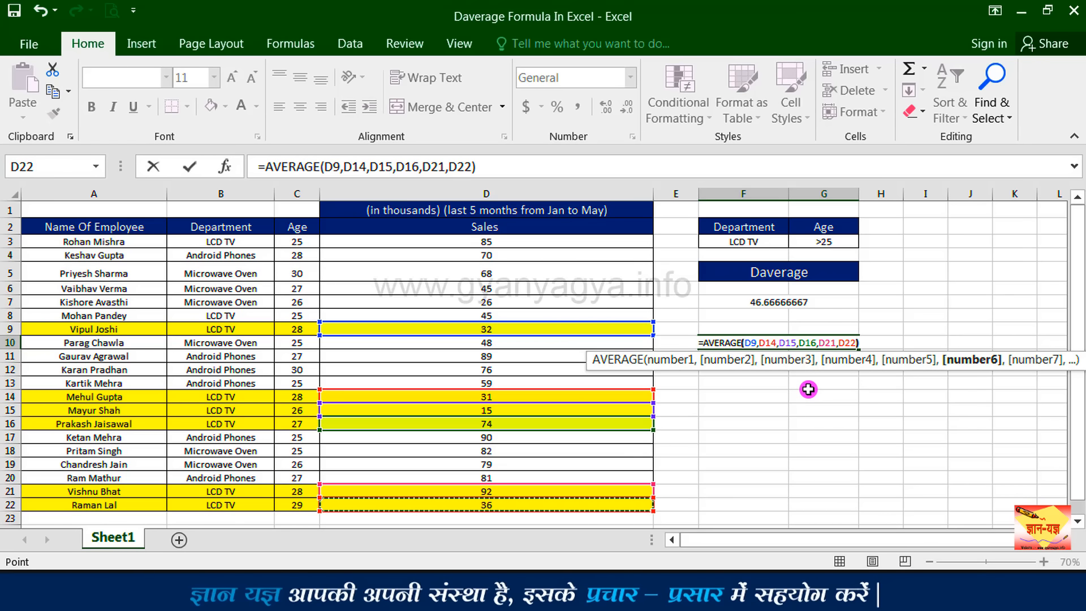
pyautogui.press('Return')
pyautogui.click(839, 338)
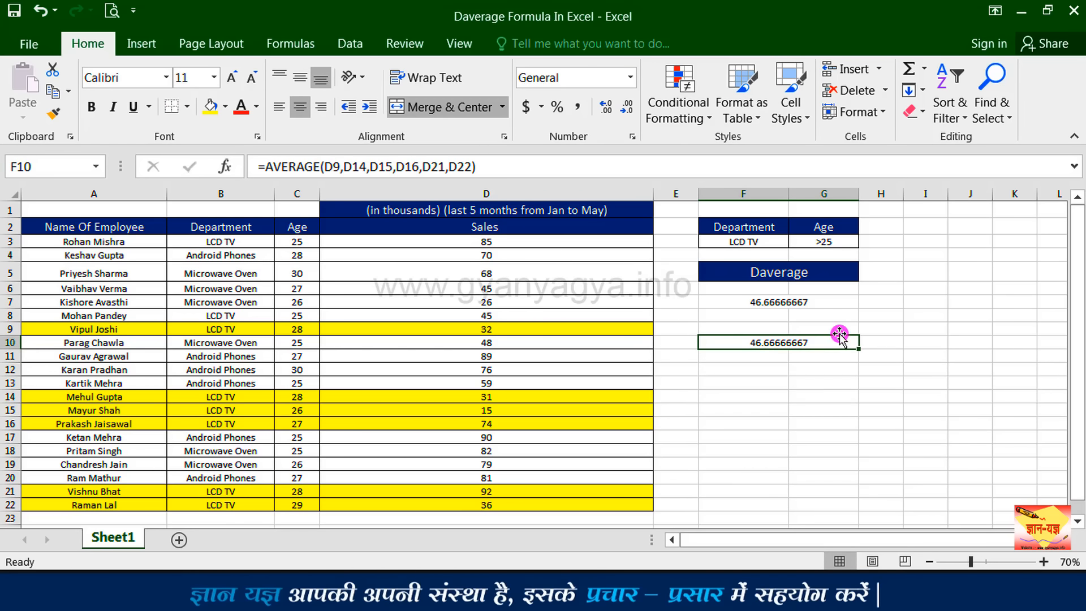